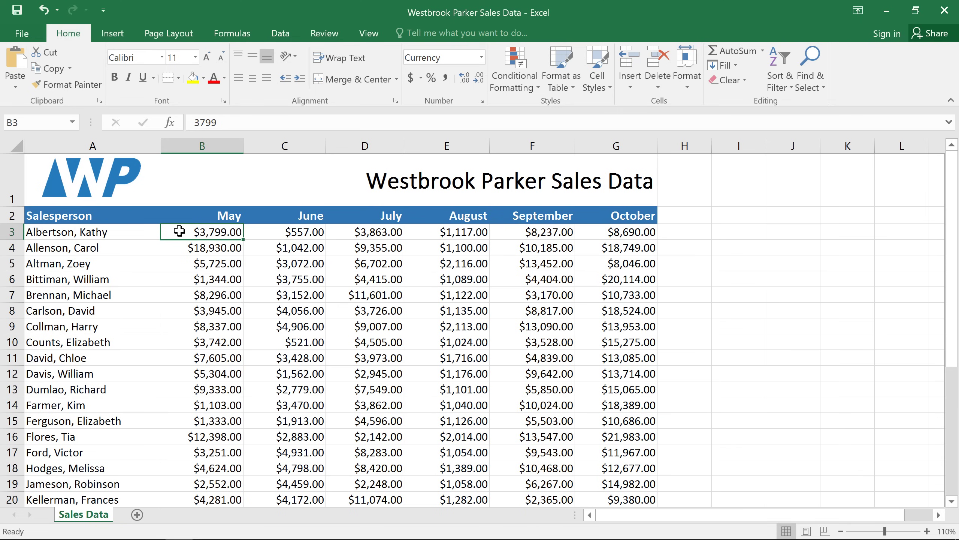
Apply a Greater Than 4000 rule to B3:G20 with Green Fill with Dark Green Text.
drag(180, 231, 656, 498)
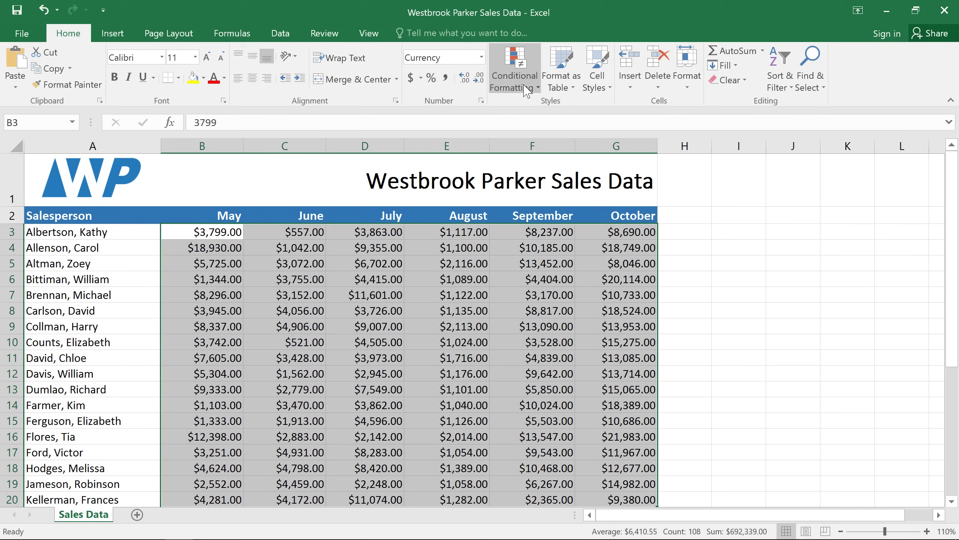
click(523, 63)
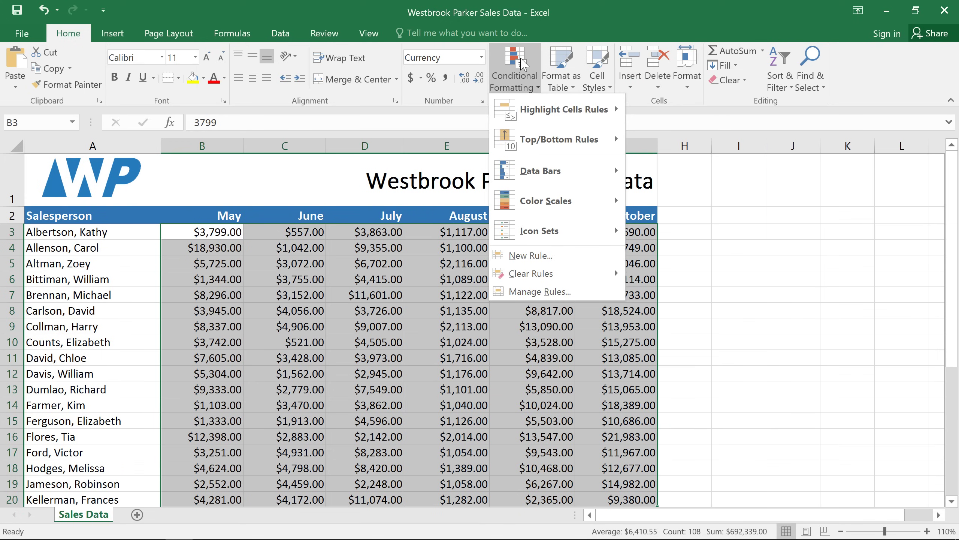
mouse_move(526, 118)
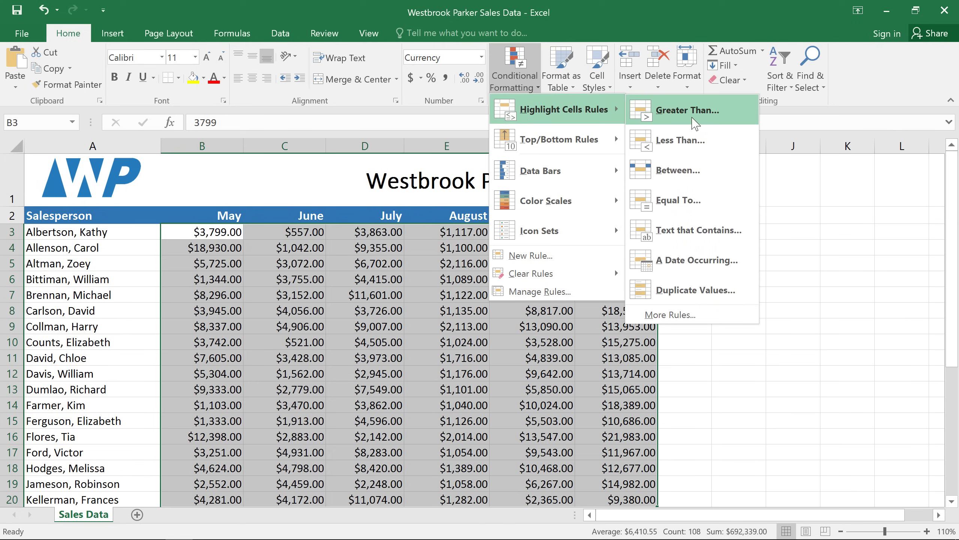
click(687, 110)
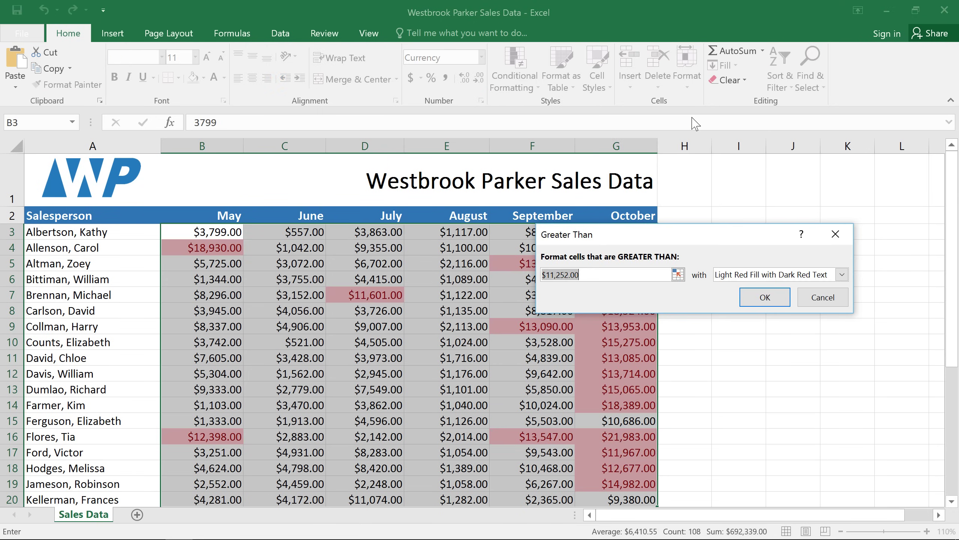
click(627, 273)
key(BackSpace)
key(BackSpace)
key(BackSpace)
key(BackSpace)
key(BackSpace)
key(BackSpace)
key(BackSpace)
key(BackSpace)
key(BackSpace)
text(4000)
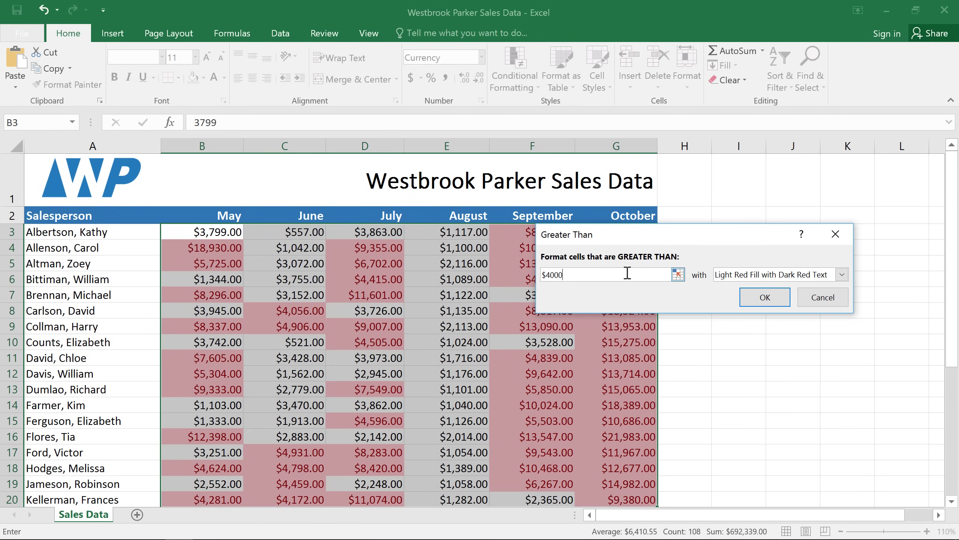
click(842, 274)
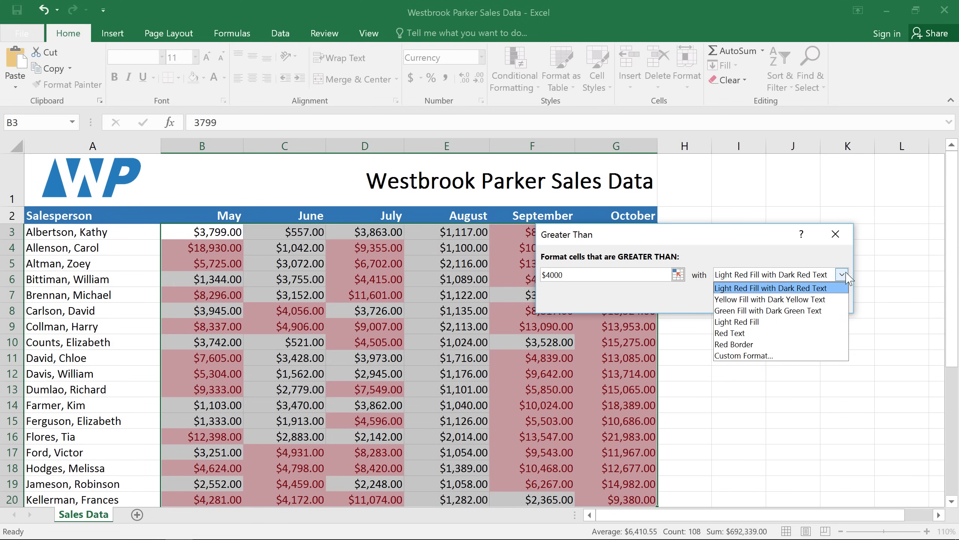
click(825, 310)
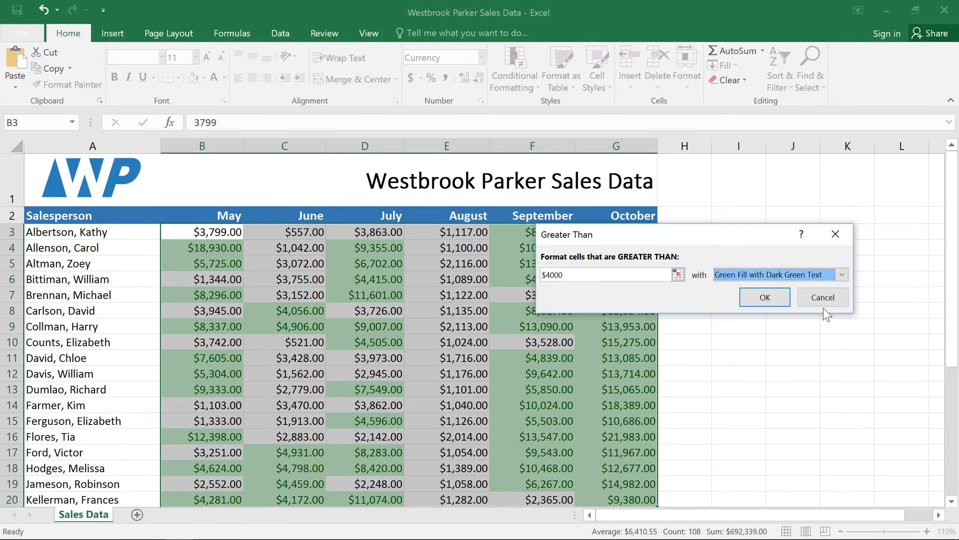
click(782, 300)
click(796, 305)
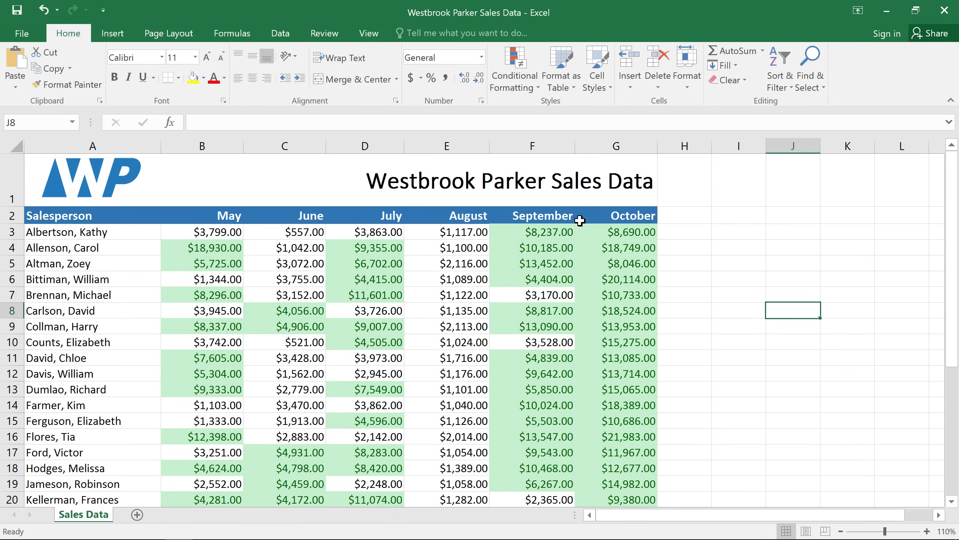
Reselect the sales figures from G20 back to B3 and bring up the Conditional Formatting menu.
click(592, 221)
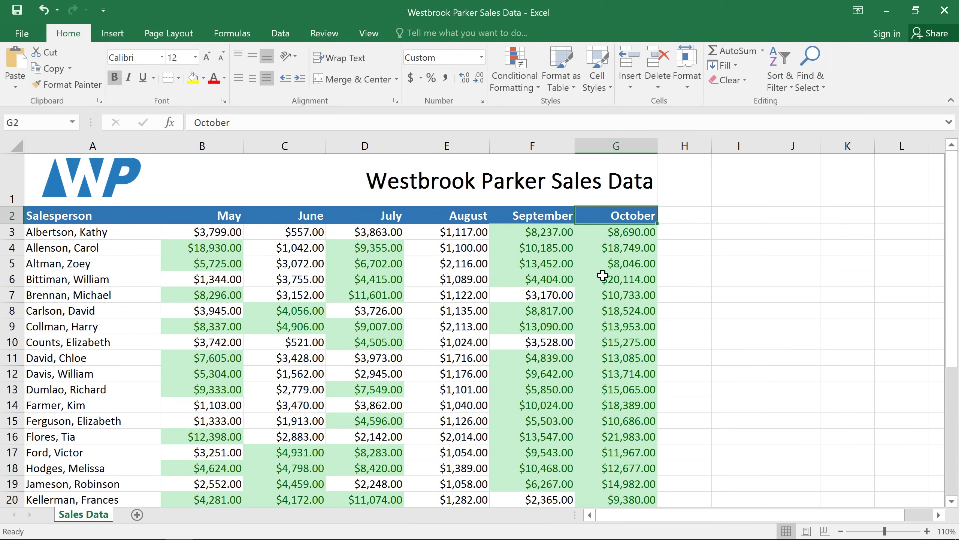
click(605, 500)
drag(606, 499, 186, 231)
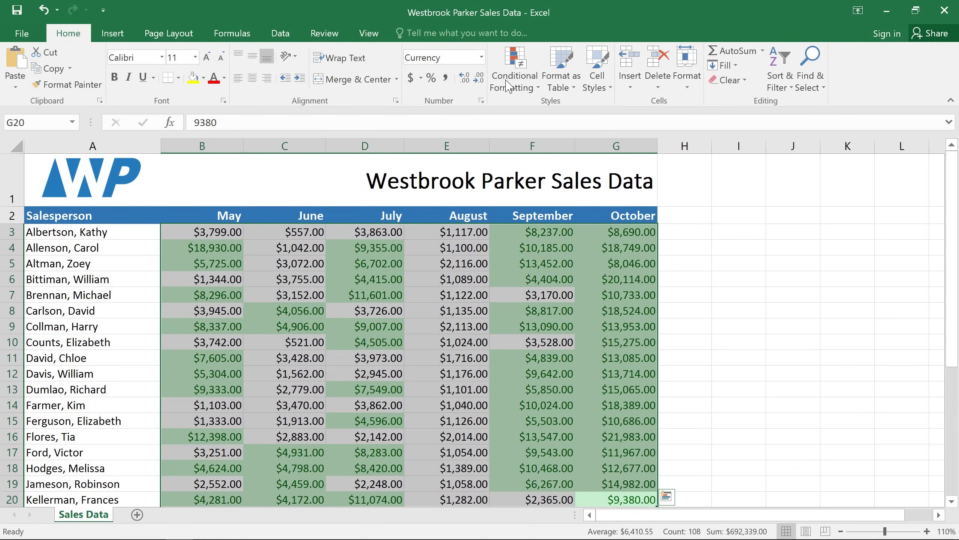
click(533, 59)
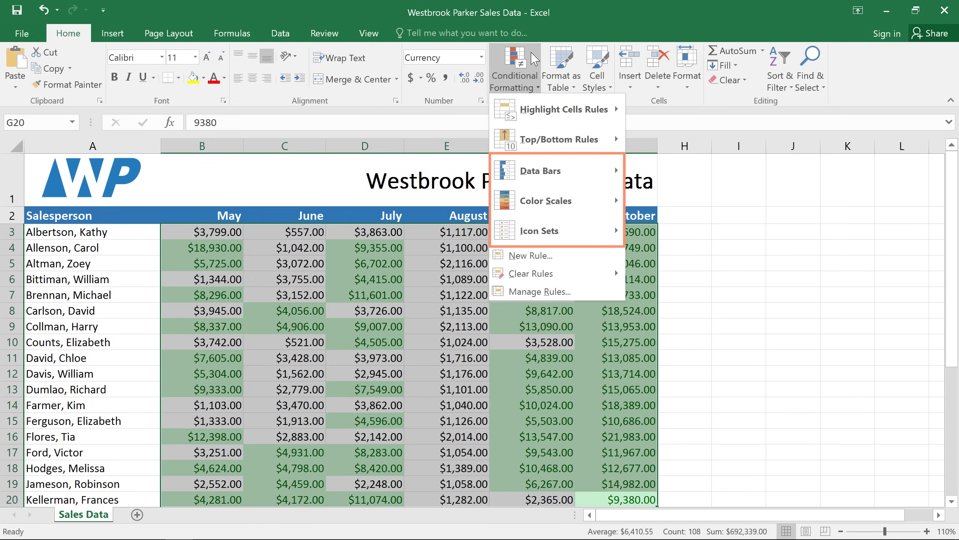
Preview Data Bars and Color Scales, then apply the 3 Triangles icon set to B3:G20.
mouse_move(534, 181)
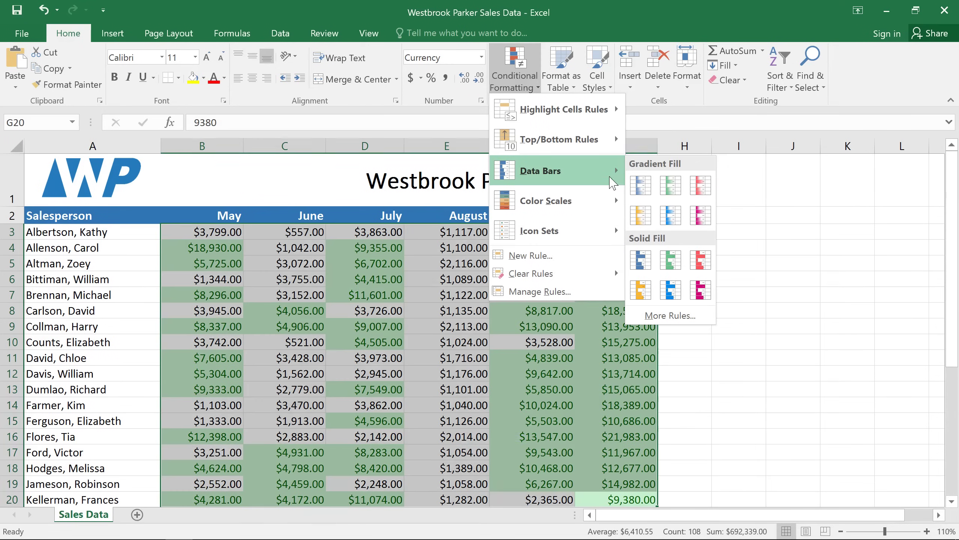
mouse_move(586, 198)
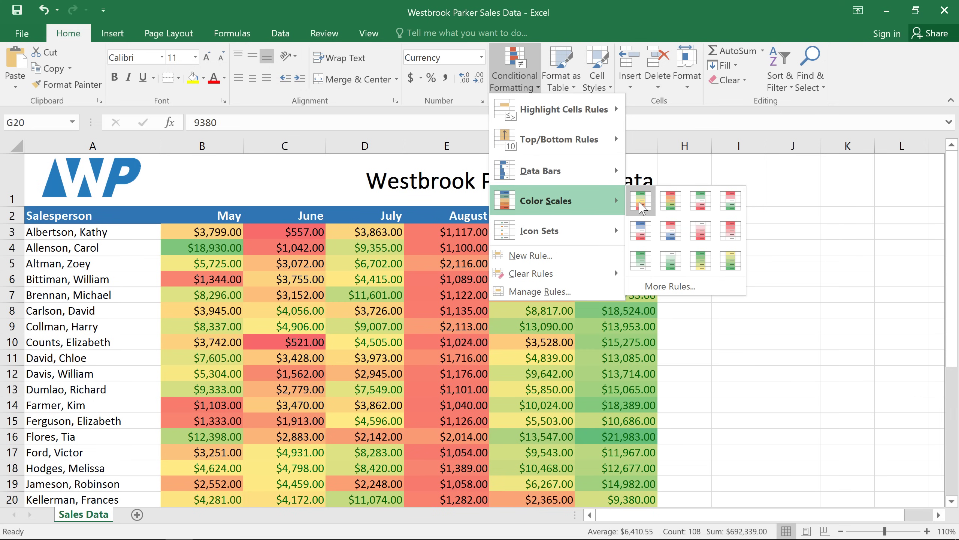
mouse_move(610, 232)
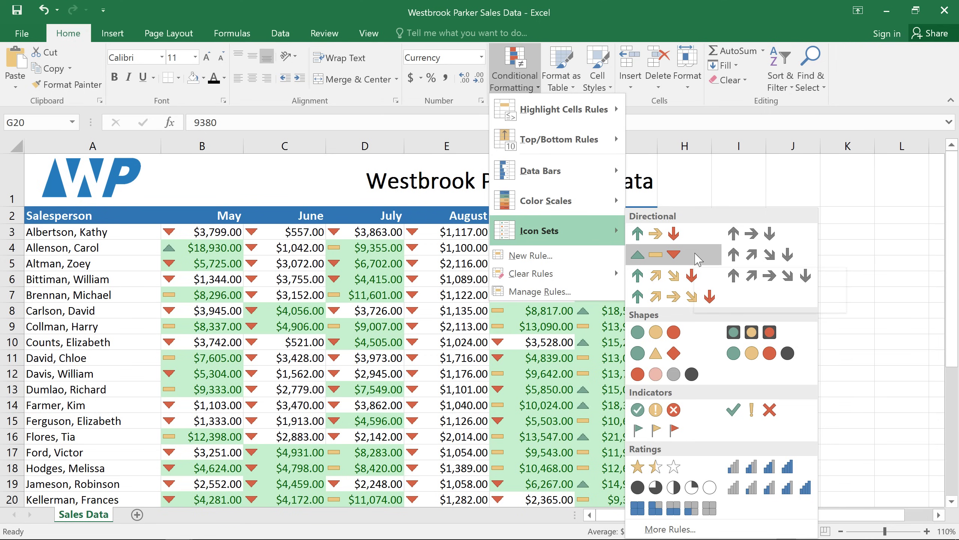
click(698, 259)
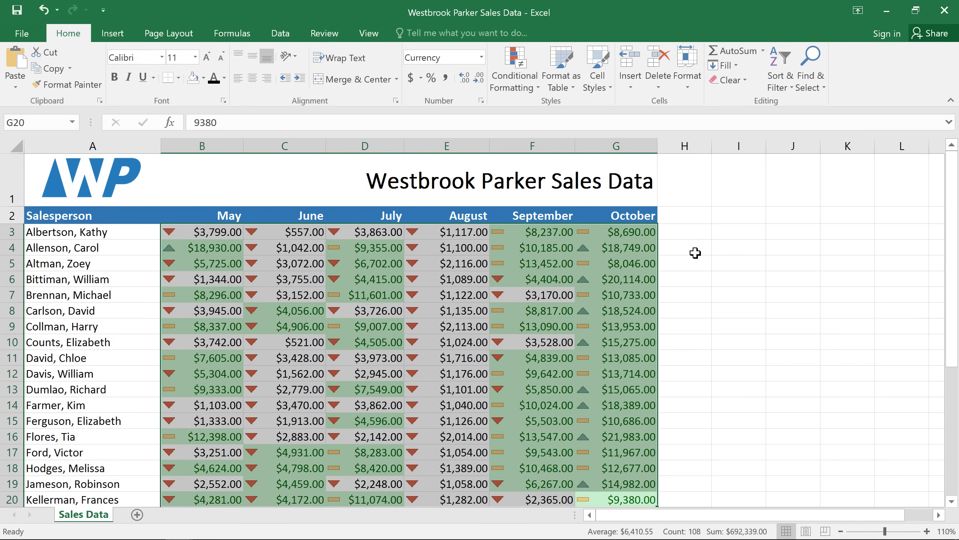
Deselect to view the triangle icons, then reselect the range B3:G20.
click(696, 263)
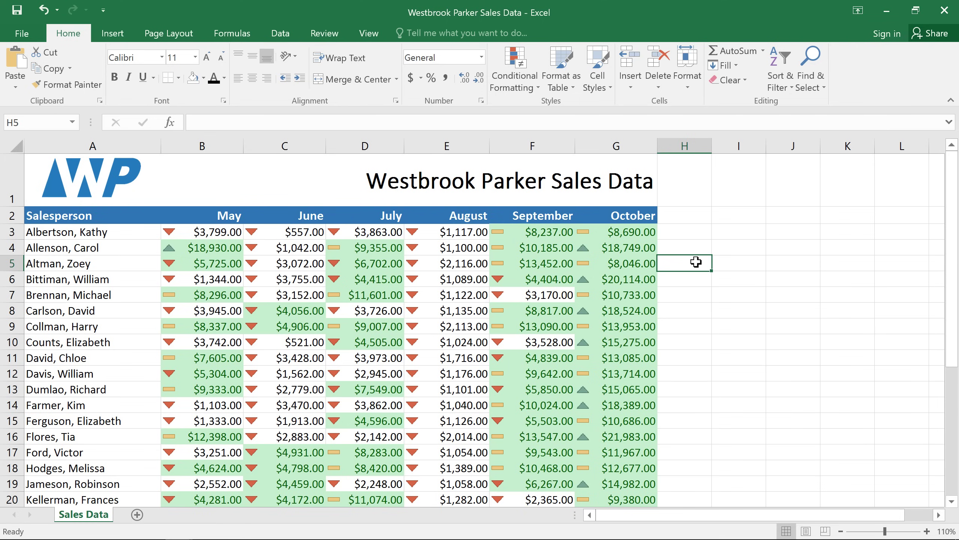
mouse_move(624, 499)
mouse_down()
mouse_move(446, 356)
mouse_move(285, 266)
mouse_move(185, 232)
mouse_up()
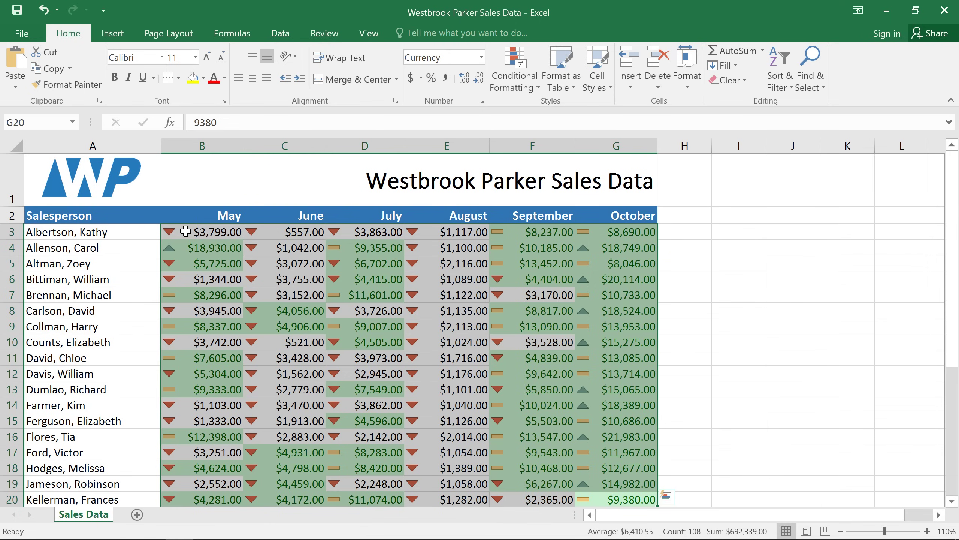
Delete the Cell Value > 4000 rule in Manage Rules, leaving only the triangle icons.
click(511, 64)
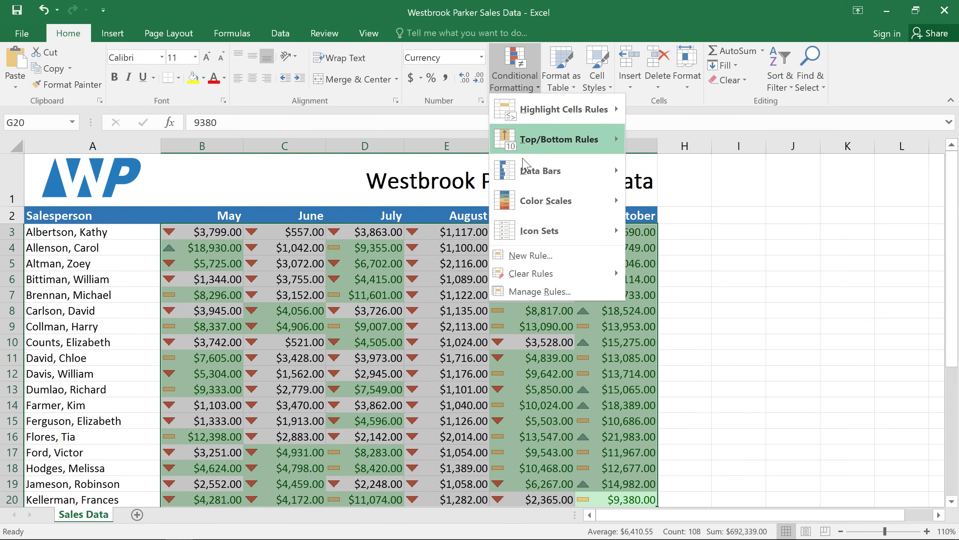
mouse_move(573, 276)
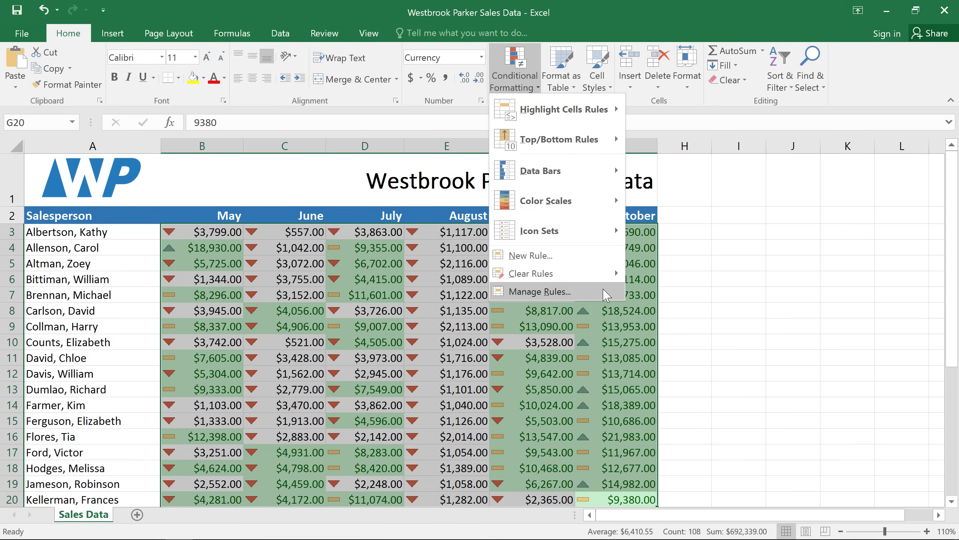
click(595, 295)
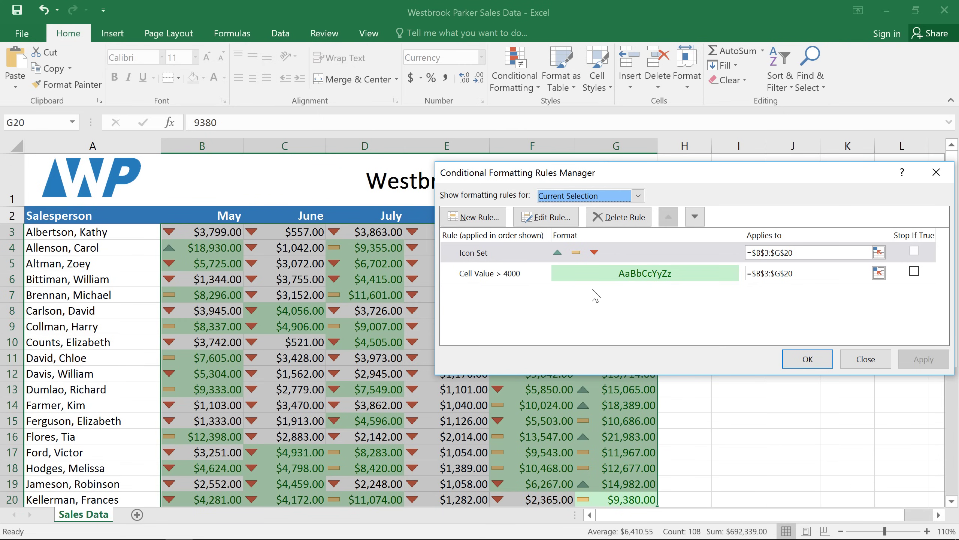
click(538, 278)
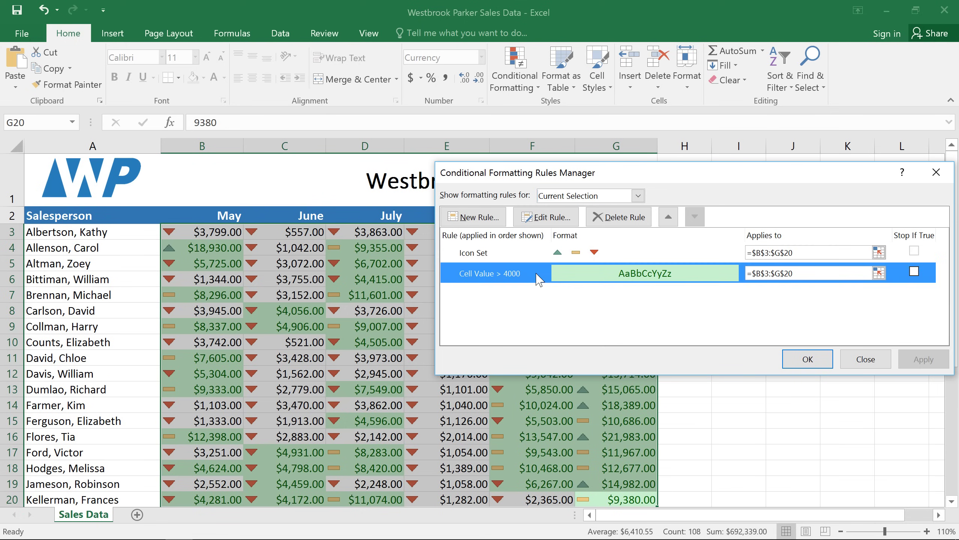
click(601, 218)
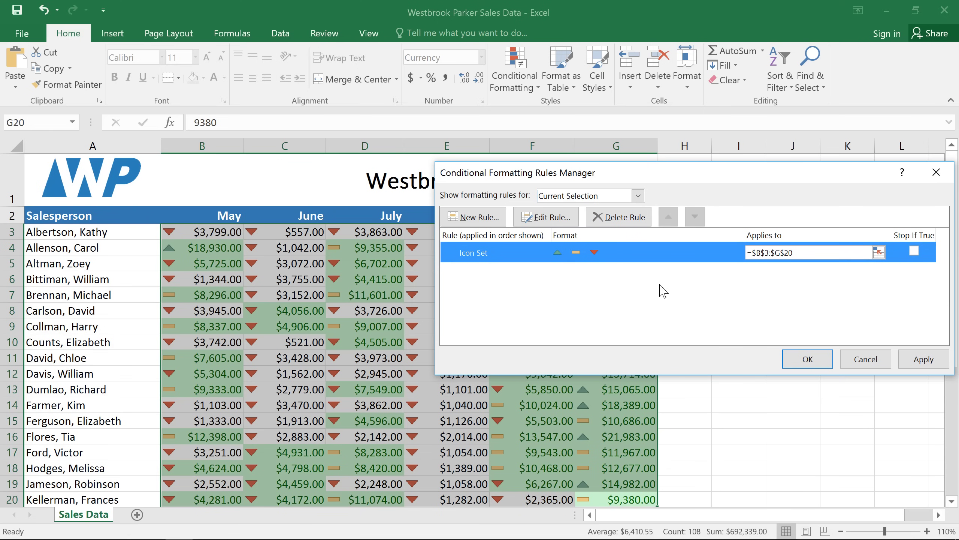
click(786, 356)
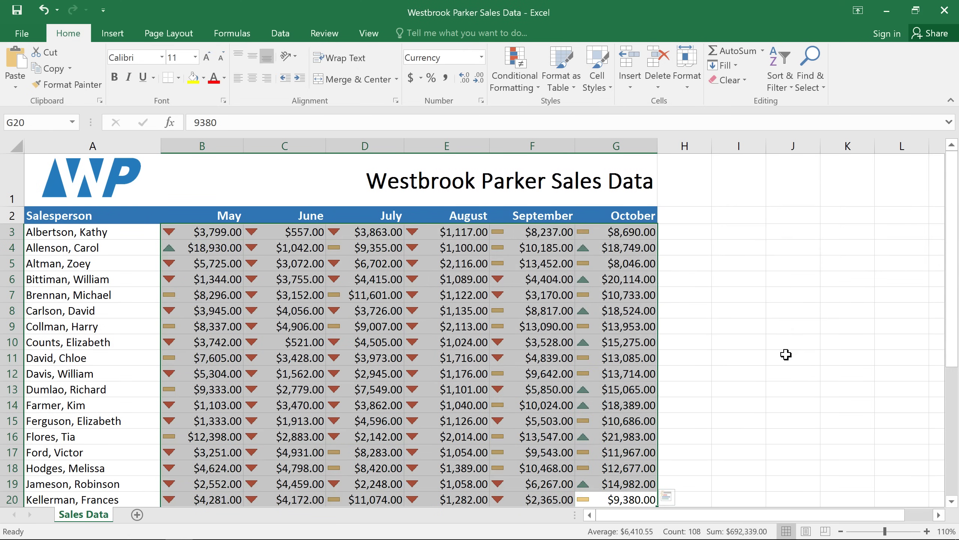
click(785, 355)
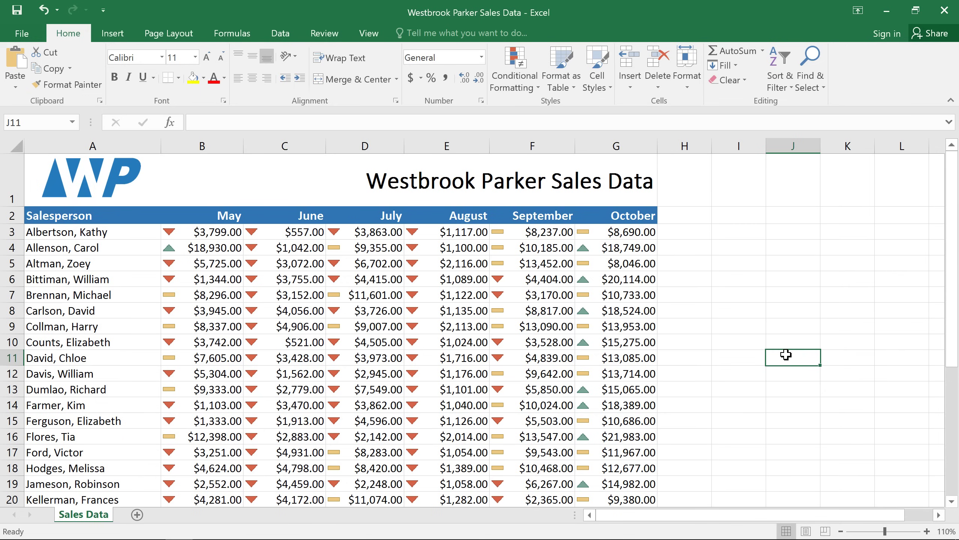